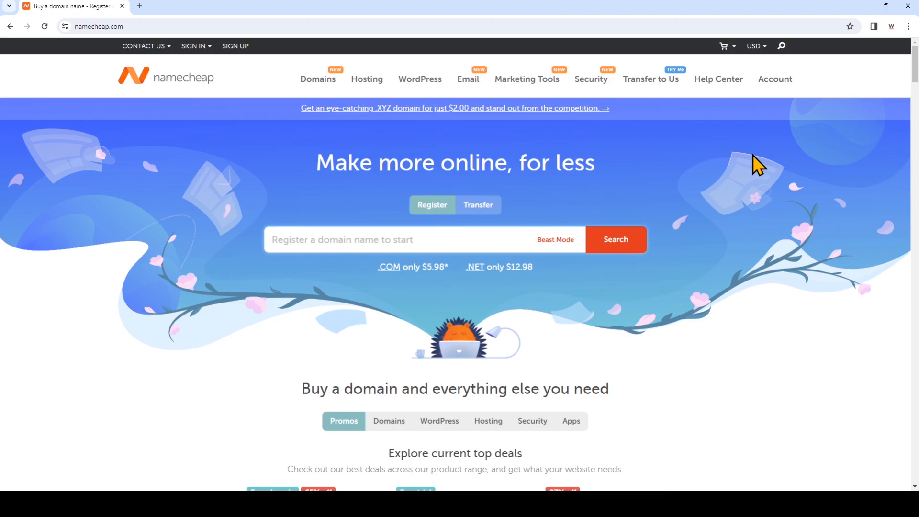
- Sign in to the Namecheap account with the account username and password
{"action": "left_click", "coordinate": [194, 46]}
{"action": "left_click", "coordinate": [215, 78]}
{"action": "type", "text": "best"}
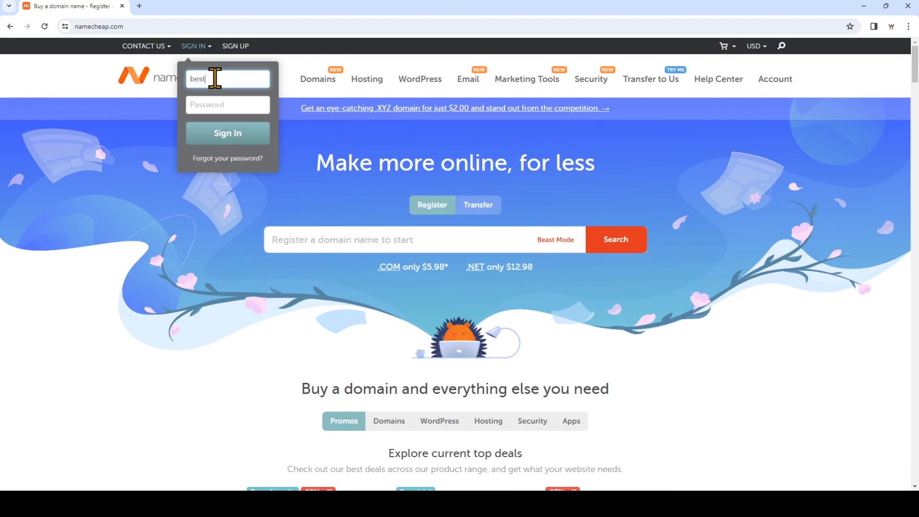
{"action": "type", "text": "domaincontrol"}
{"action": "left_click", "coordinate": [260, 107]}
{"action": "type", "text": "*********"}
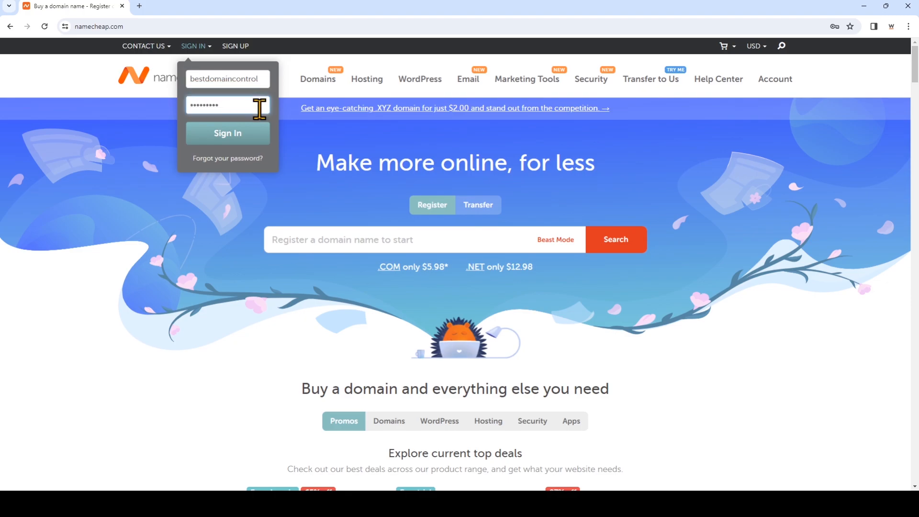
{"action": "left_click", "coordinate": [257, 134]}
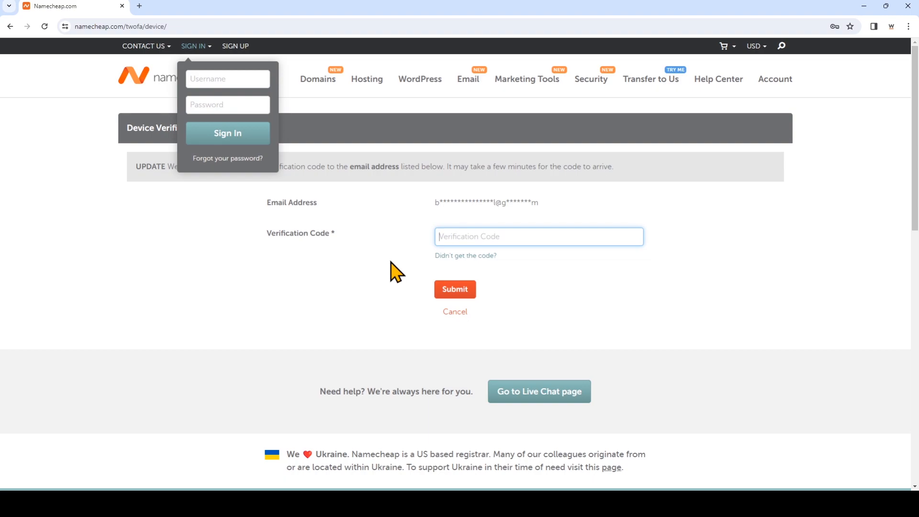
- Paste the emailed verification code into the device verification form and submit it
{"action": "left_click", "coordinate": [523, 238]}
{"action": "key", "text": "ctrl+v"}
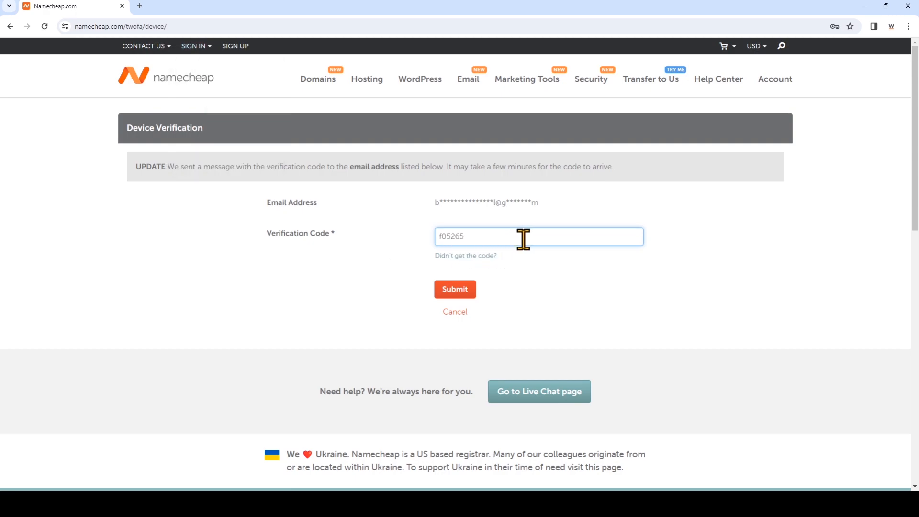
{"action": "left_click", "coordinate": [460, 293]}
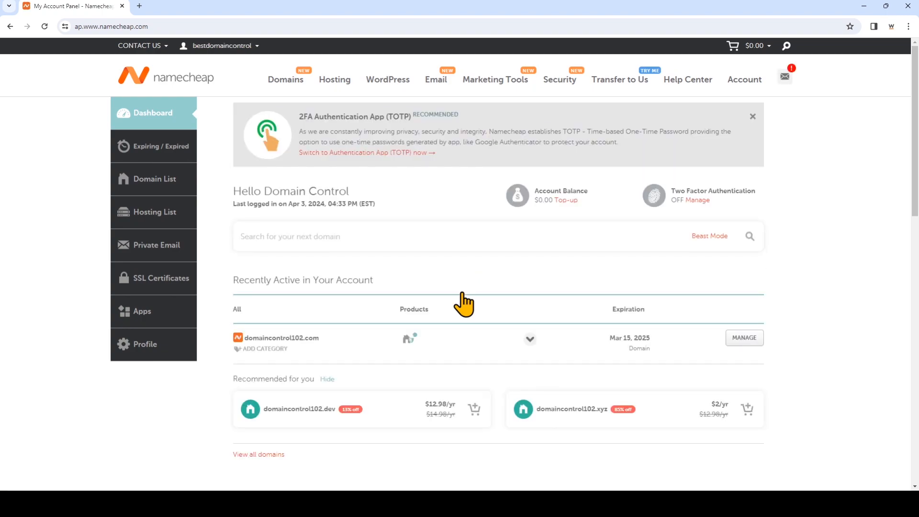
- Open the Advanced DNS settings of domaincontrol102.com from the domain list
{"action": "left_click", "coordinate": [148, 180]}
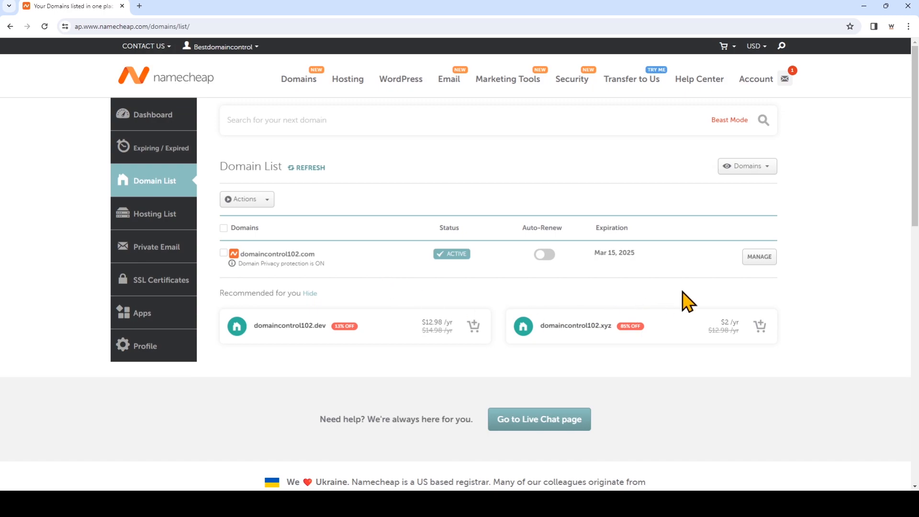
{"action": "left_click", "coordinate": [757, 262]}
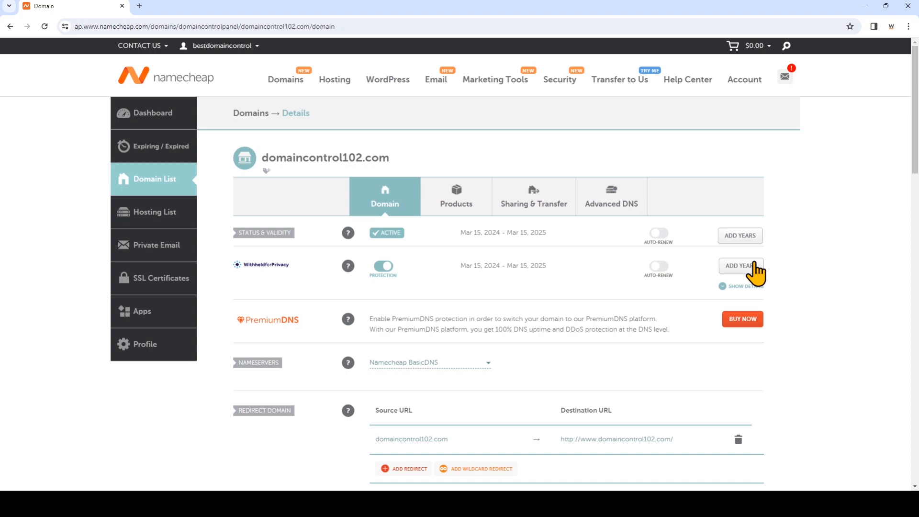
{"action": "left_click", "coordinate": [629, 206]}
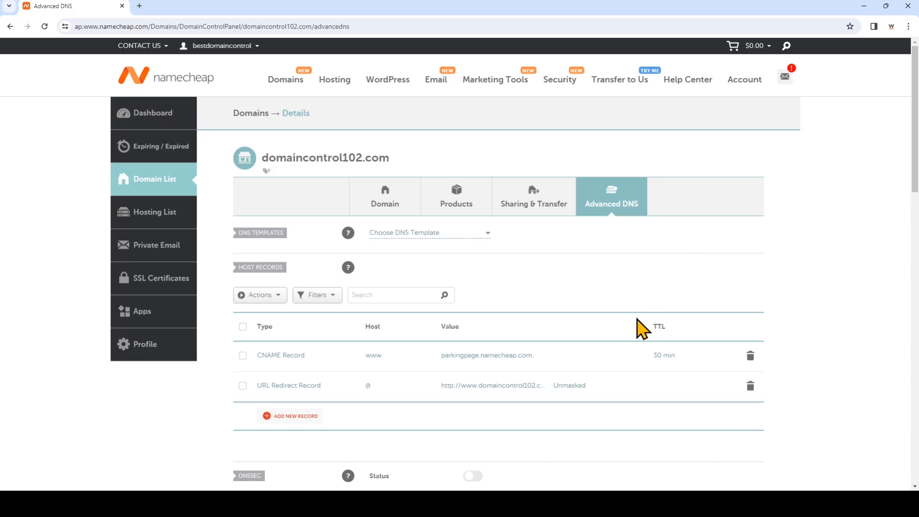
- Add and save an A Record with host @, IP address 167.114.145.33 and TTL Automatic in the host records
{"action": "left_click", "coordinate": [300, 422]}
{"action": "scroll", "coordinate": [301, 422], "scroll_direction": "down", "scroll_amount": 4}
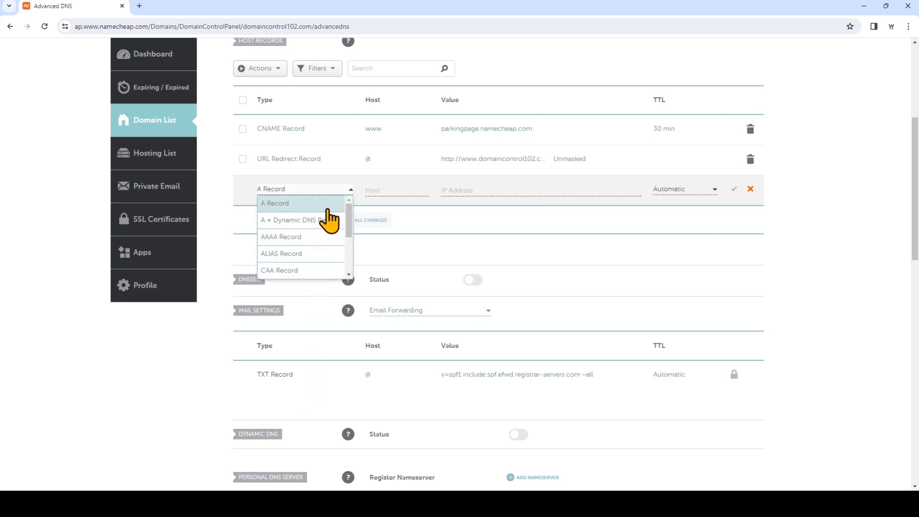
{"action": "left_click", "coordinate": [391, 172]}
{"action": "left_click", "coordinate": [422, 193]}
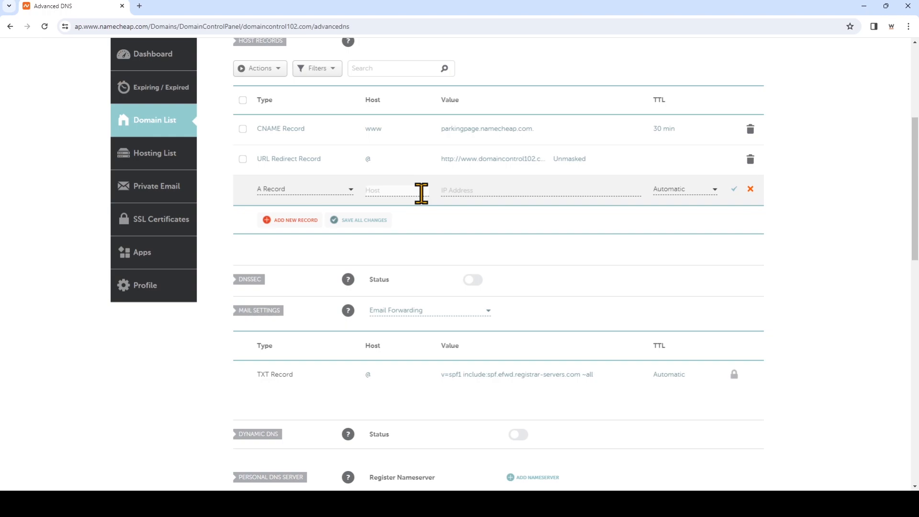
{"action": "type", "text": "@"}
{"action": "left_click", "coordinate": [472, 189]}
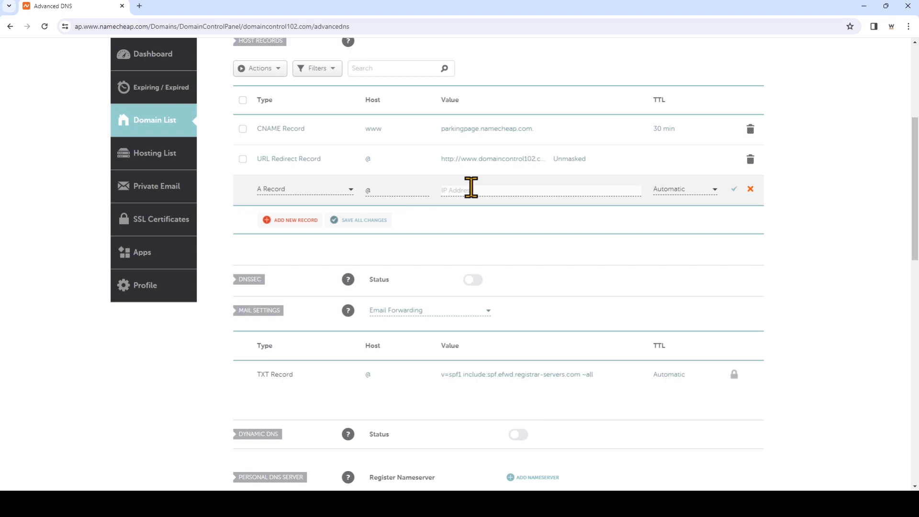
{"action": "type", "text": "167.114.15.33"}
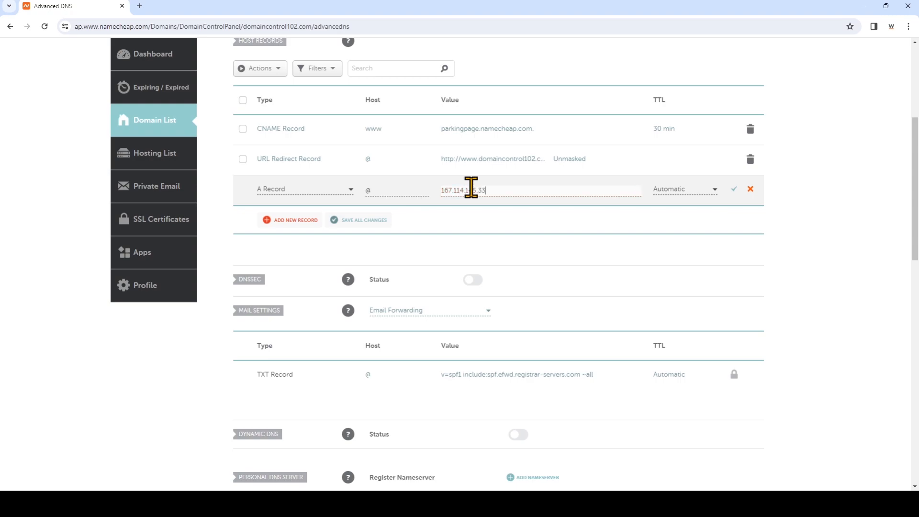
{"action": "left_click", "coordinate": [679, 194]}
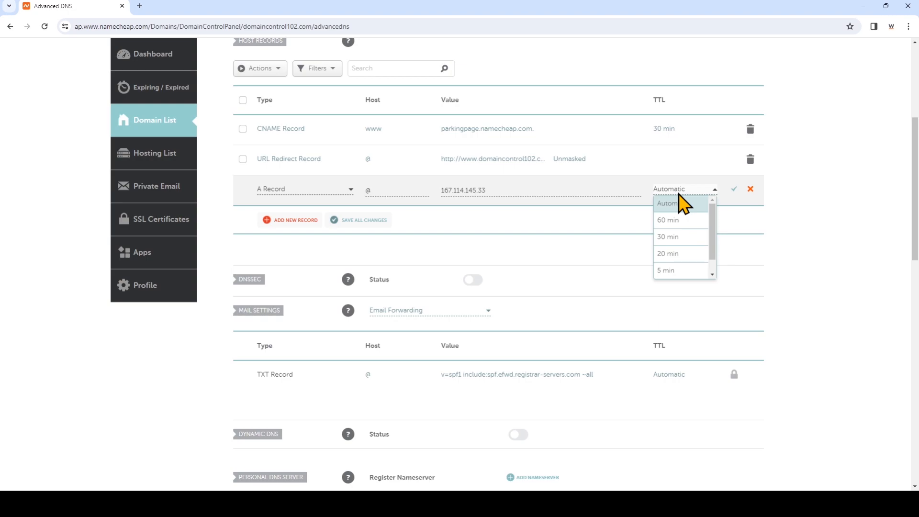
{"action": "left_click", "coordinate": [680, 205]}
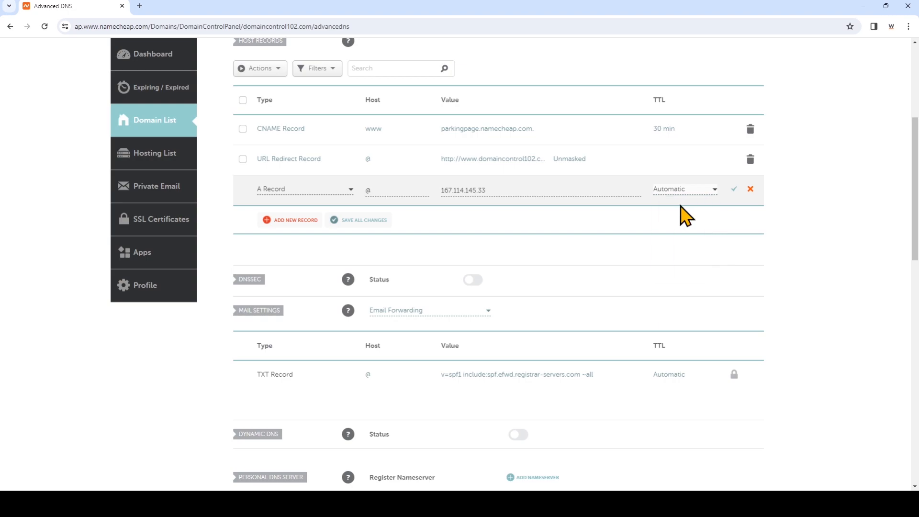
{"action": "left_click", "coordinate": [736, 190]}
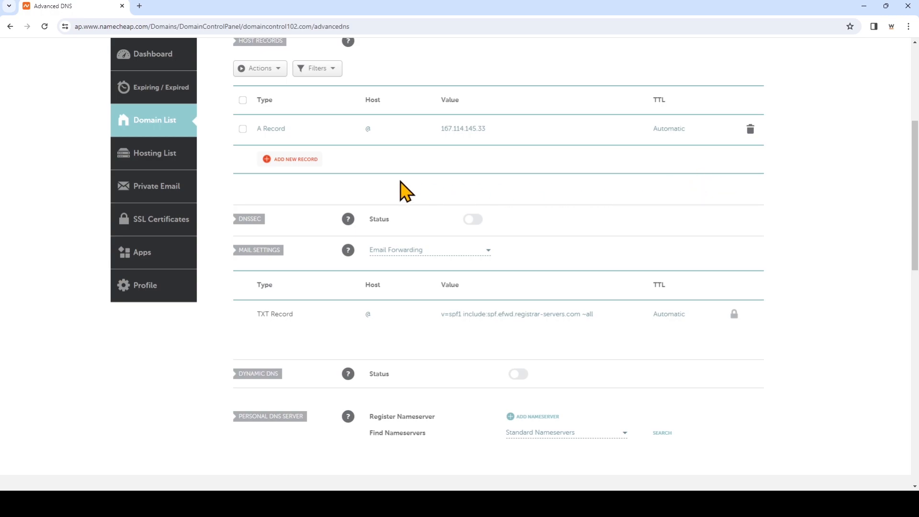
- Add and save a CNAME Record with host www and target domaincontrol102.com in the host records
{"action": "left_click", "coordinate": [315, 162]}
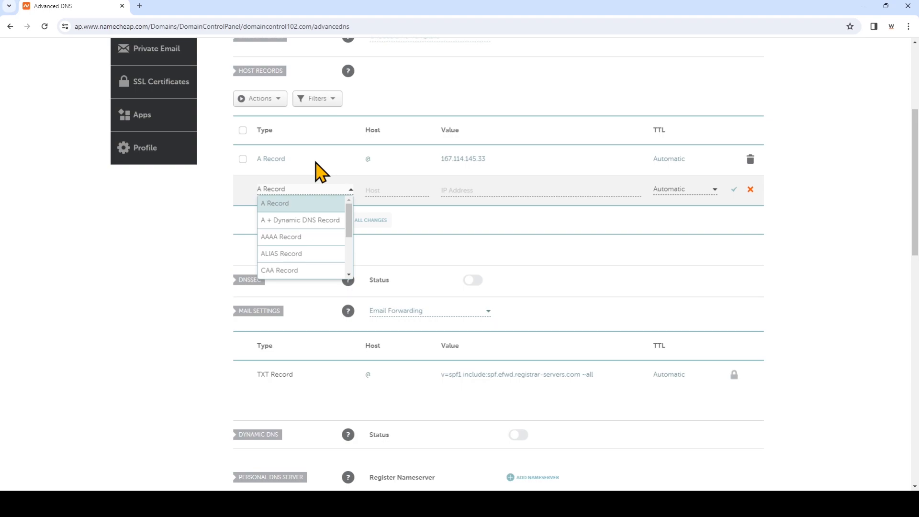
{"action": "scroll", "coordinate": [328, 267], "scroll_direction": "down", "scroll_amount": 3}
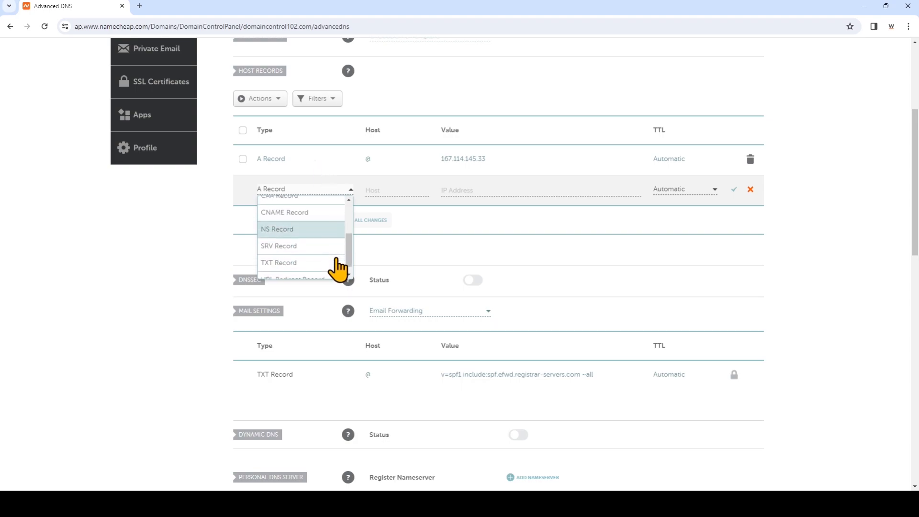
{"action": "left_click", "coordinate": [324, 205]}
{"action": "left_click", "coordinate": [419, 191]}
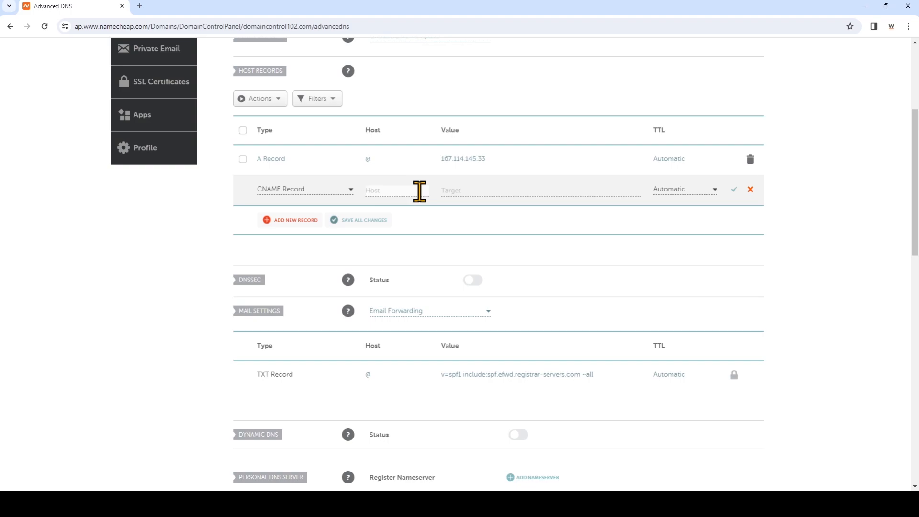
{"action": "type", "text": "www"}
{"action": "left_click", "coordinate": [454, 190]}
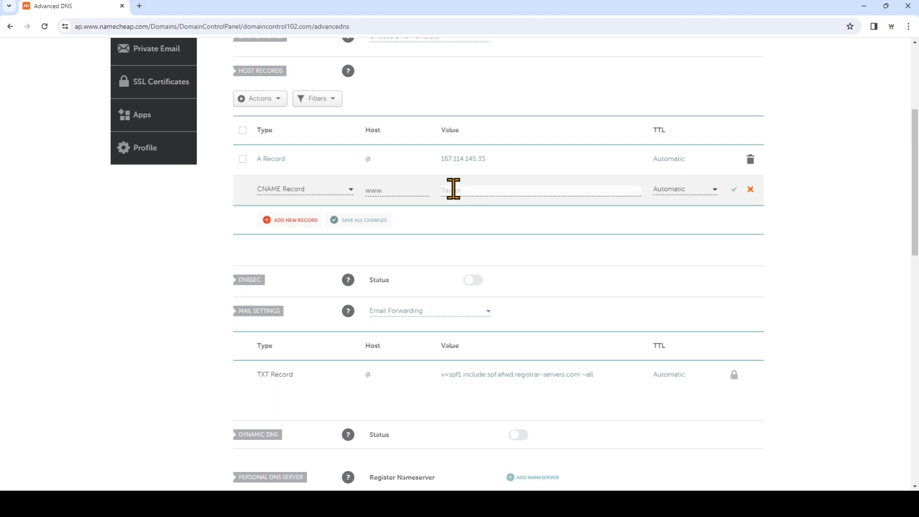
{"action": "type", "text": "domaincontrol102.com"}
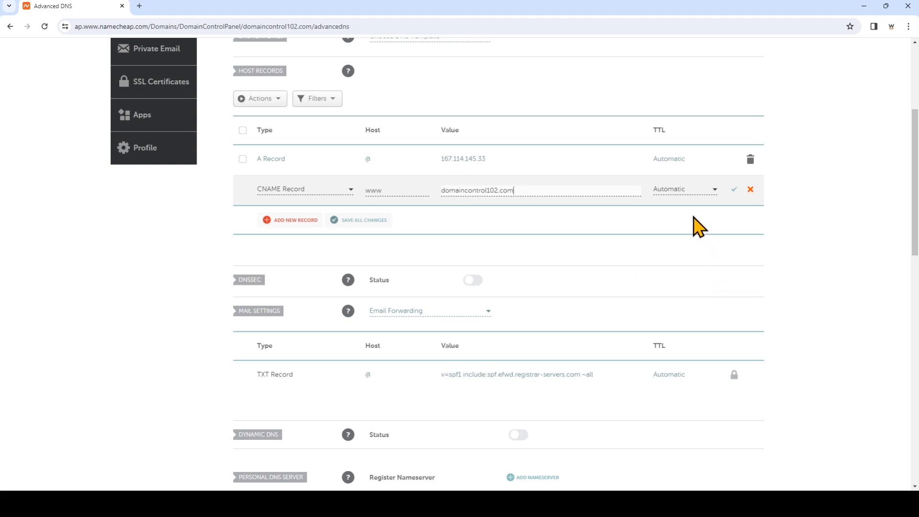
{"action": "left_click", "coordinate": [734, 190]}
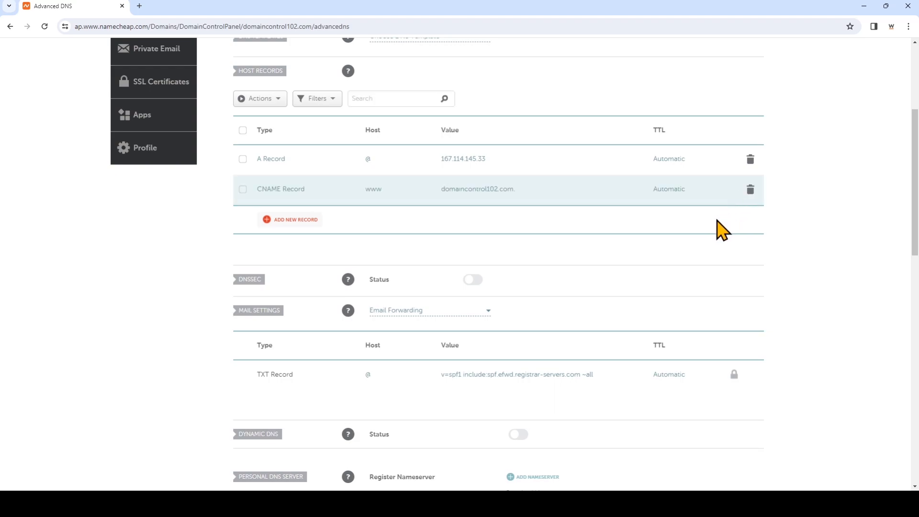
{"action": "scroll", "coordinate": [716, 221], "scroll_direction": "down", "scroll_amount": 7}
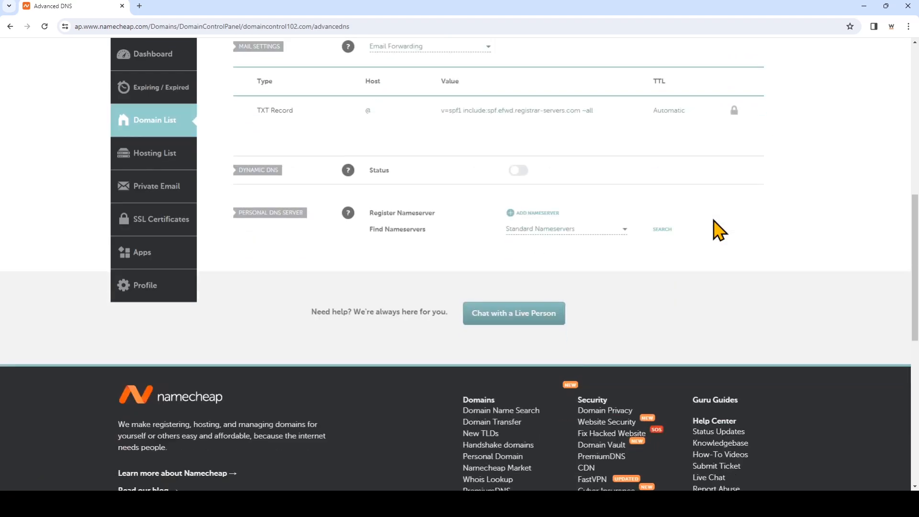
{"action": "scroll", "coordinate": [718, 230], "scroll_direction": "up", "scroll_amount": 10}
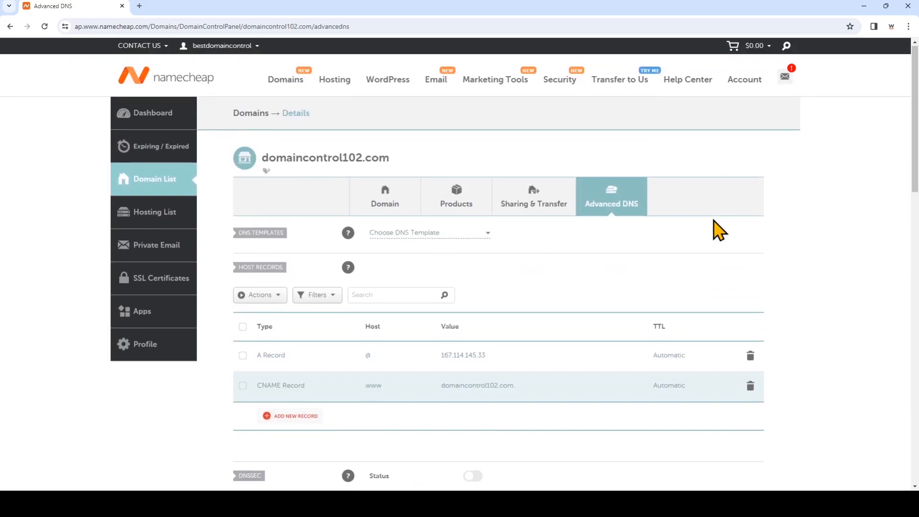
{"action": "scroll", "coordinate": [718, 229], "scroll_direction": "down", "scroll_amount": 2}
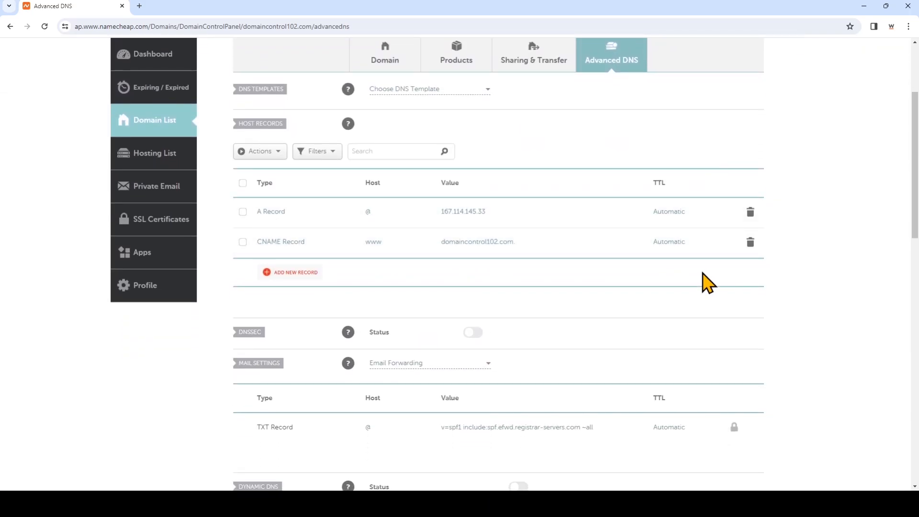